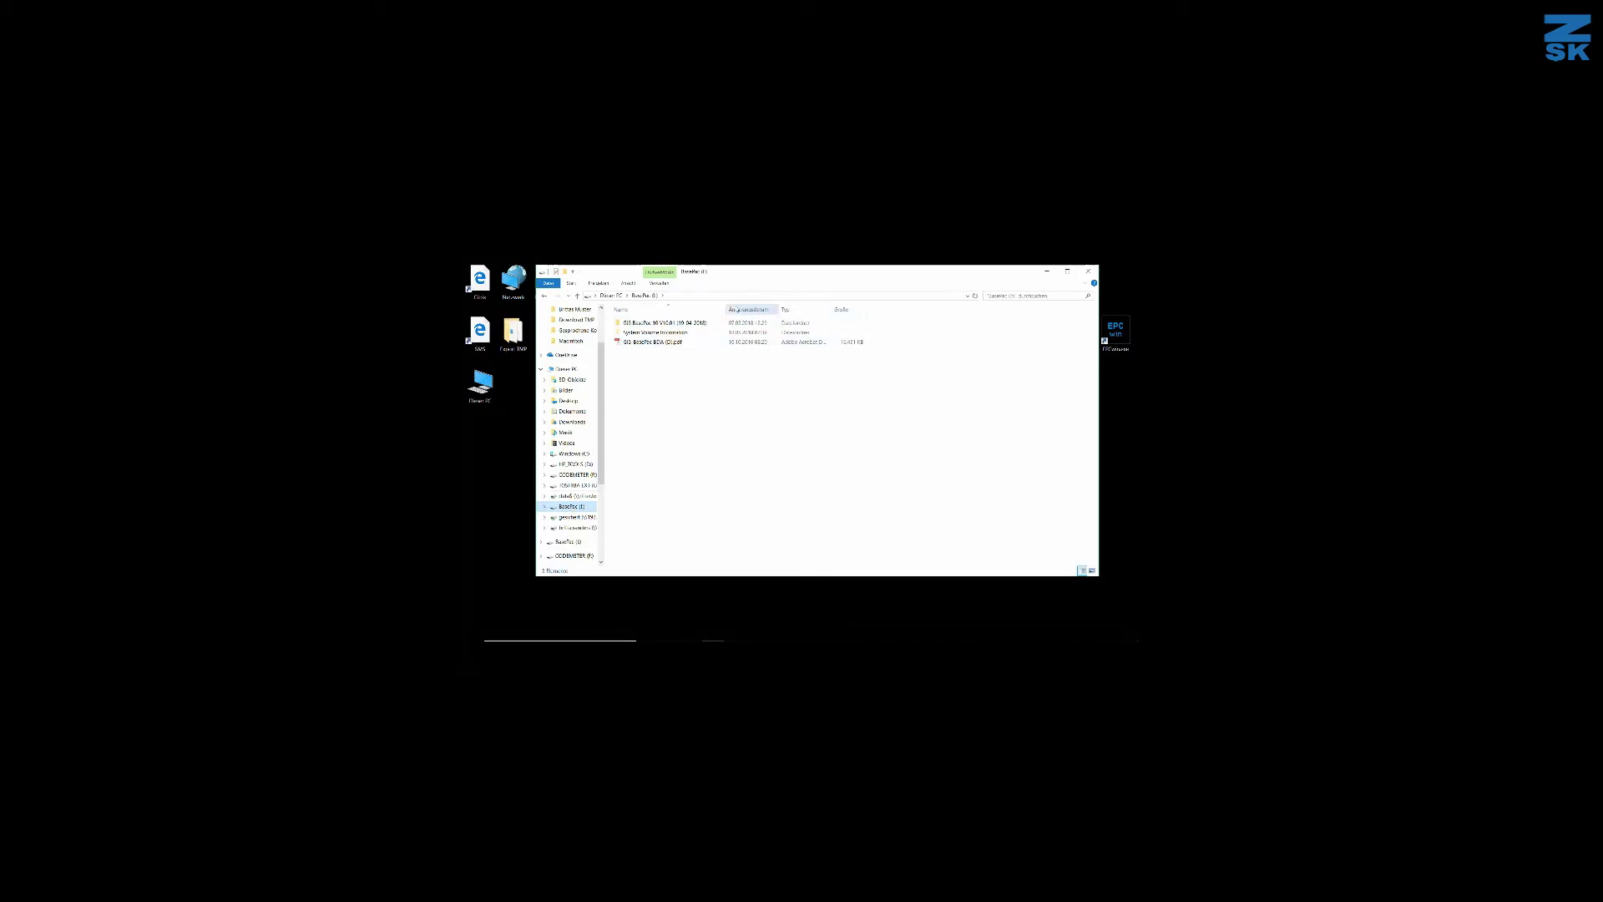
- Open the GIS BasePac 10 V10.01 folder and select its setup .exe
double_click(641, 323)
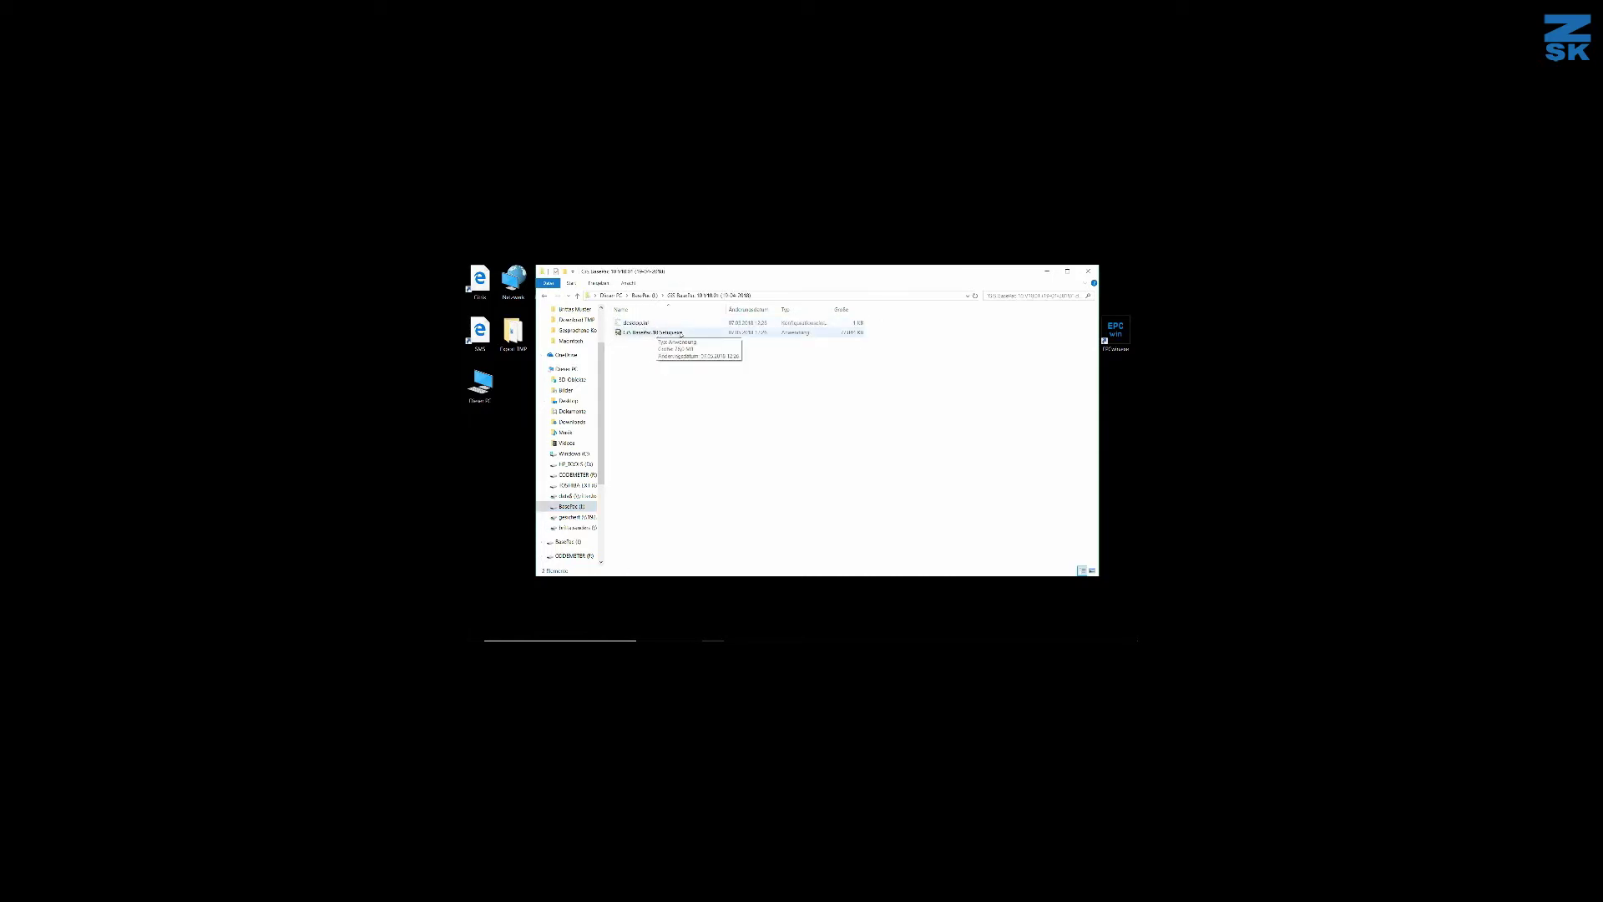
left_click(663, 336)
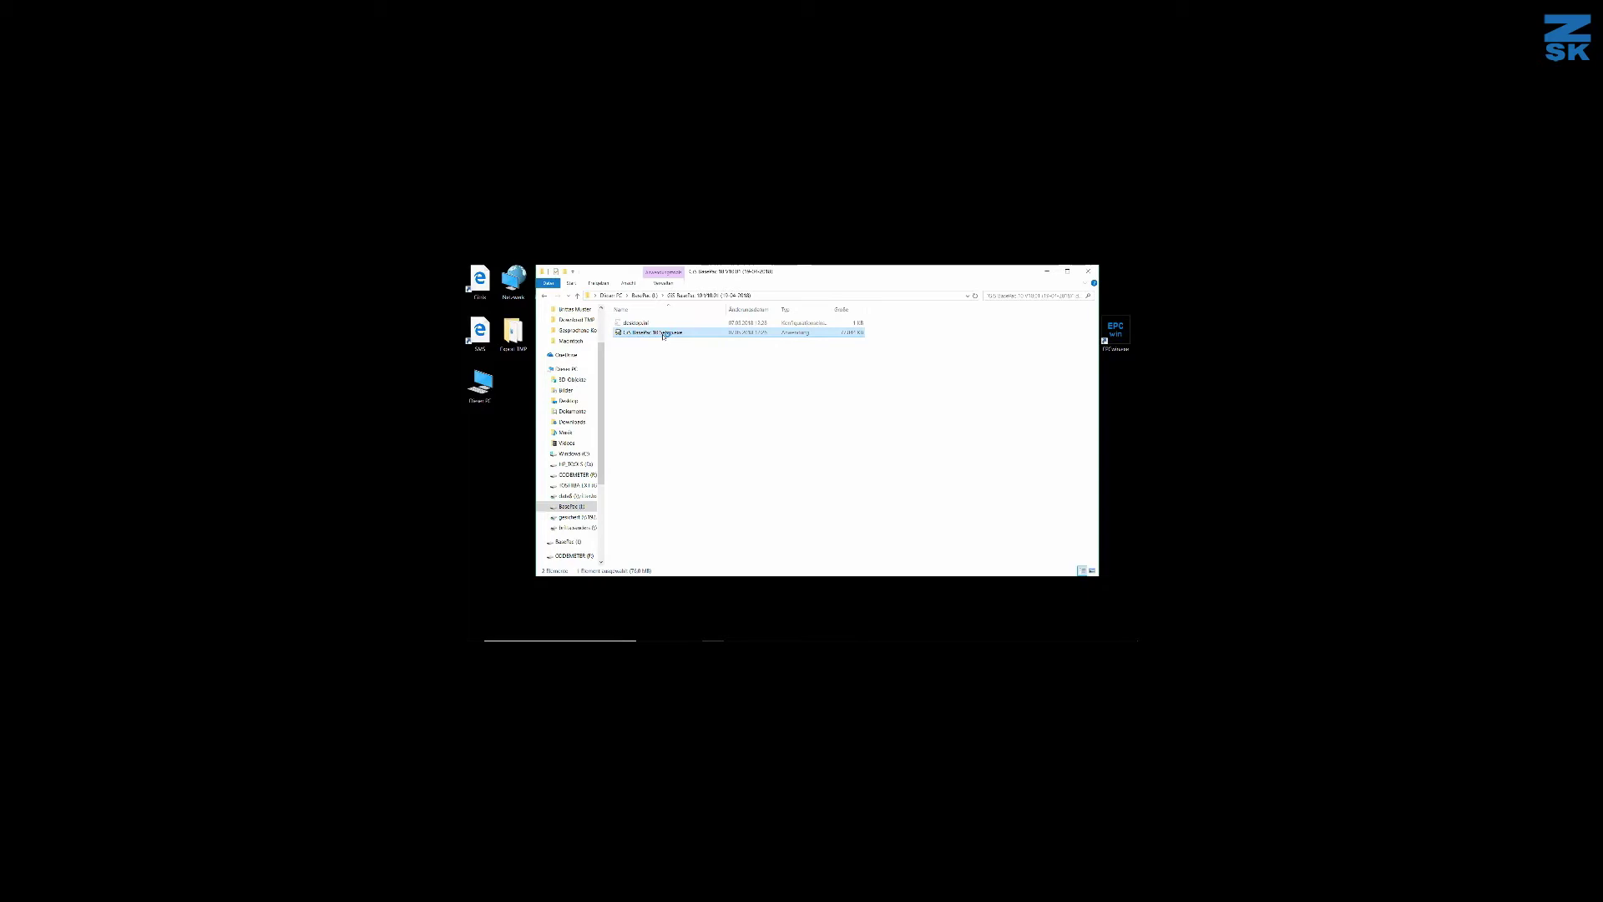
- Launch the BasePac 10 installer and keep the default components through to 'Installationsbereit!'
double_click(662, 334)
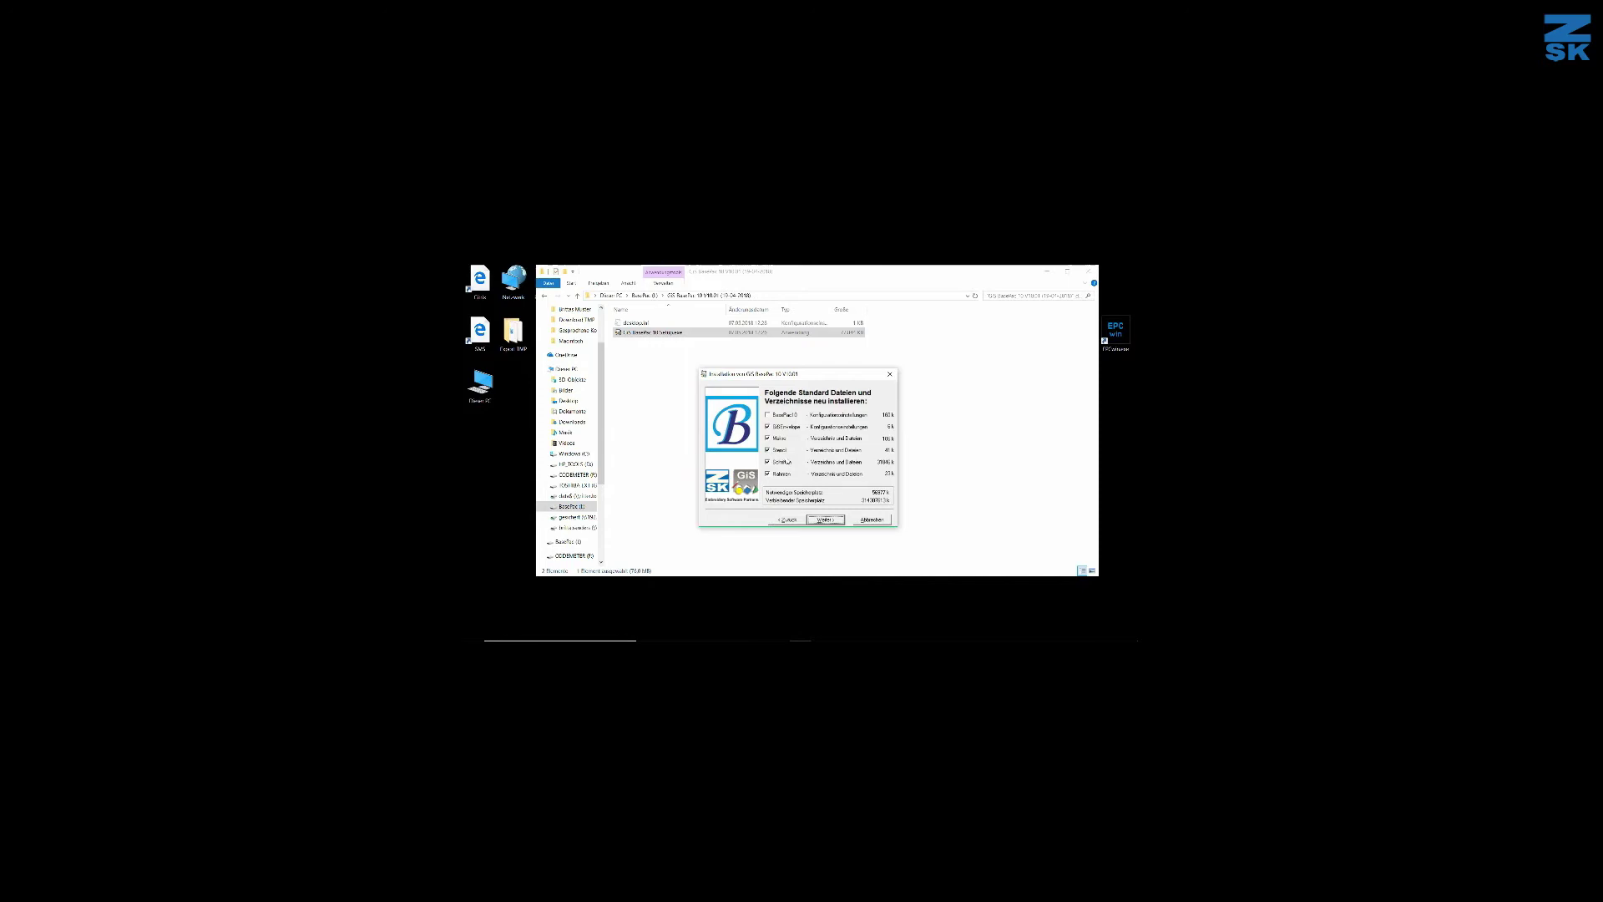
left_click(824, 519)
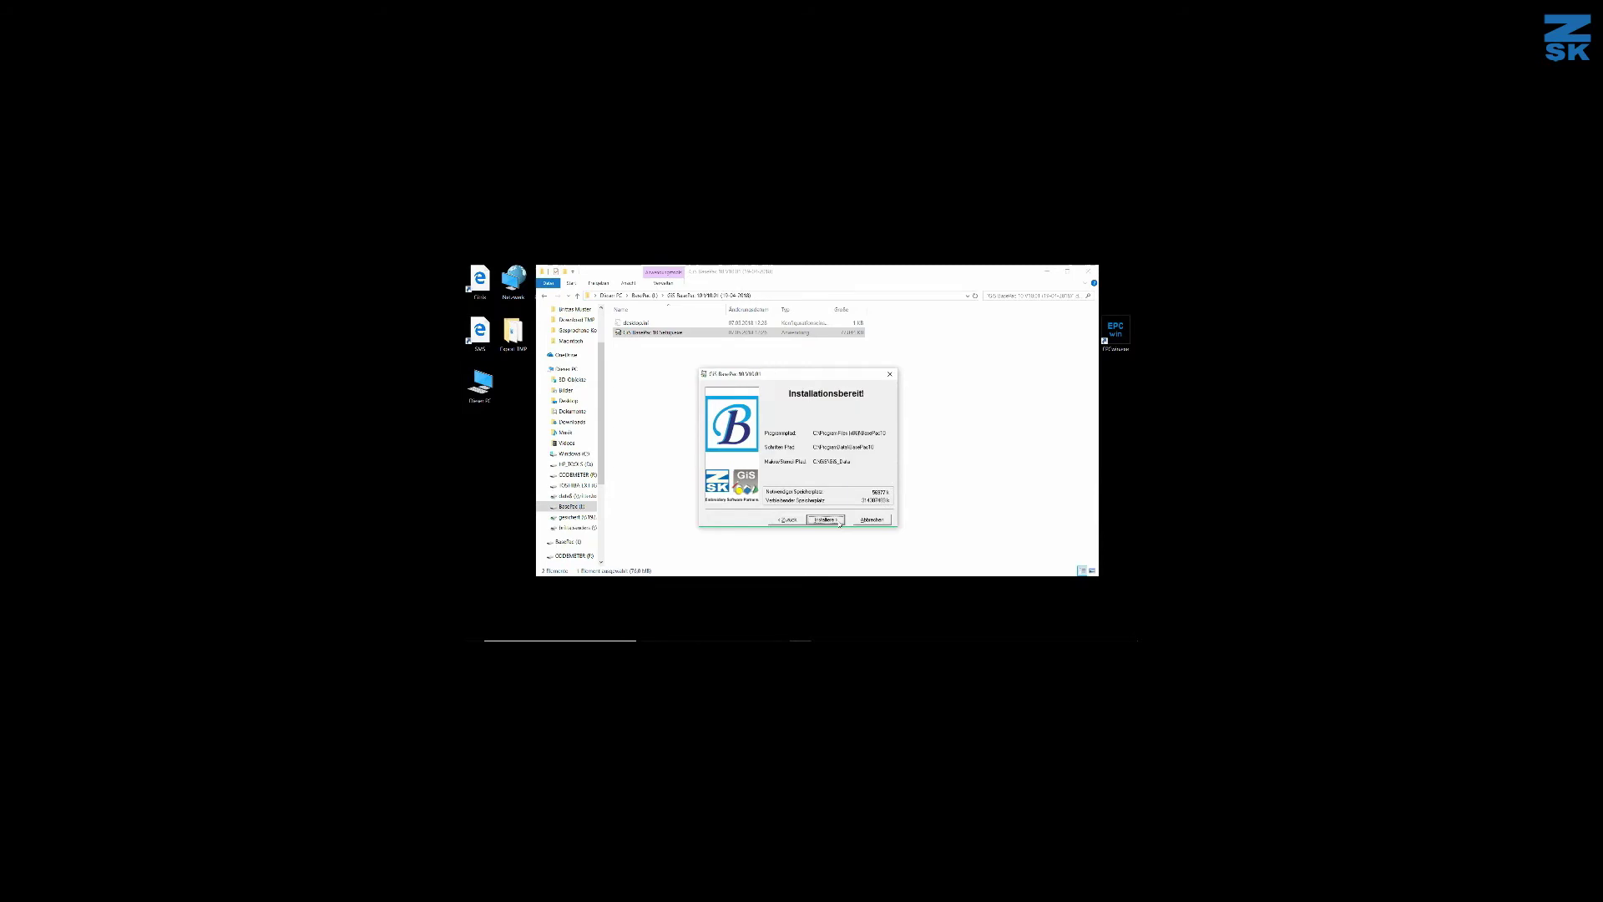
- Run Installieren so BasePac 10 installs and starts at the Passwort Lizenz dialog
left_click(839, 522)
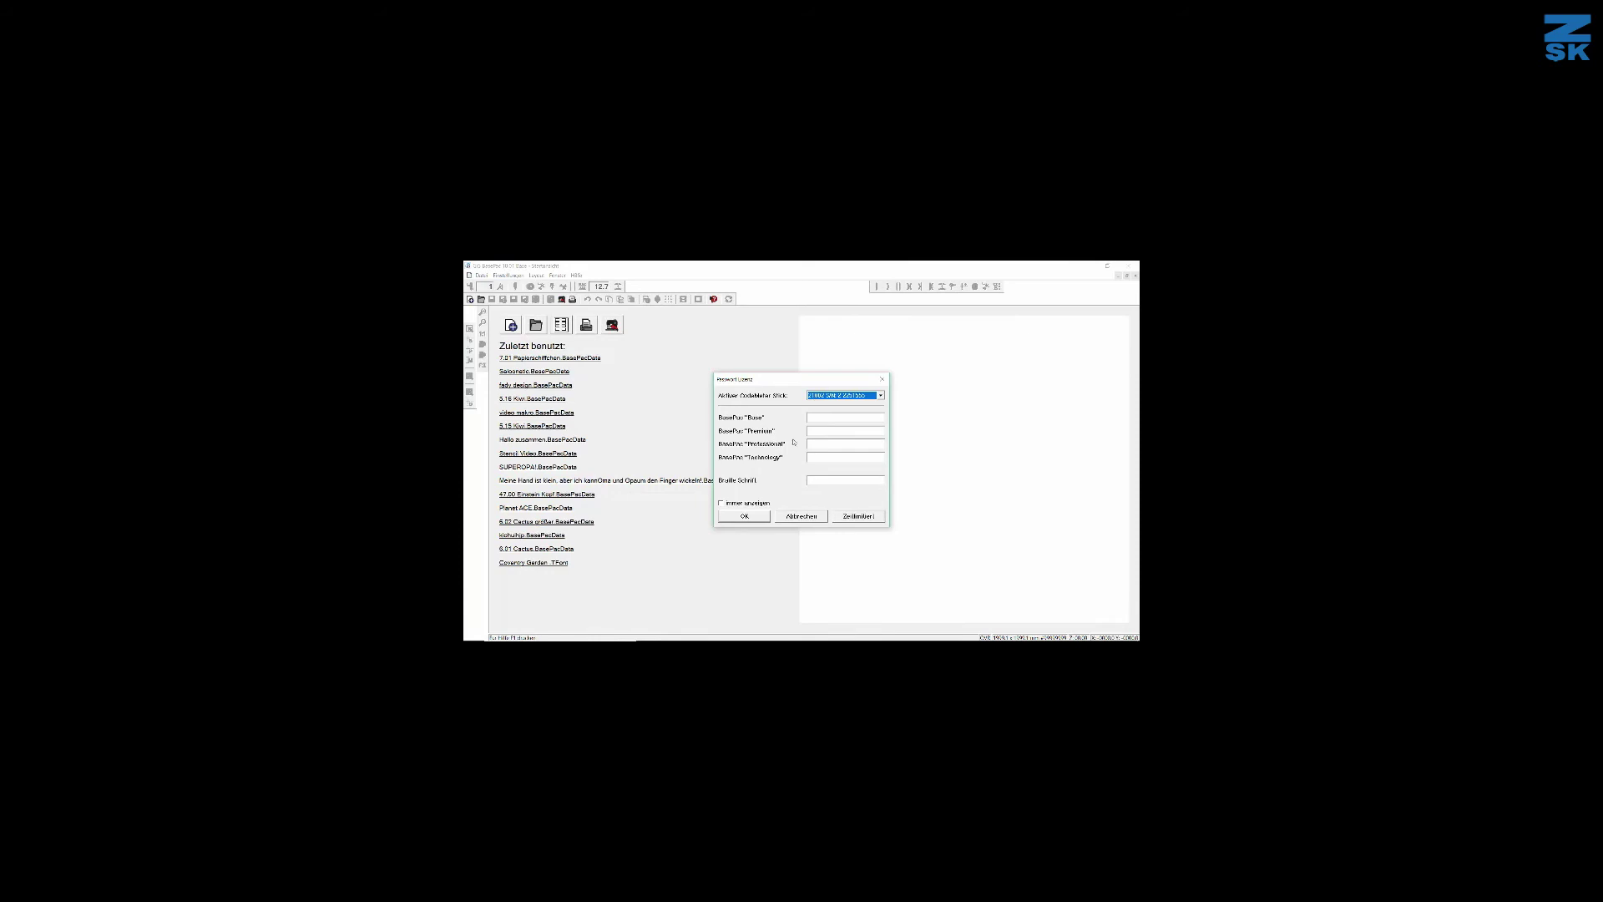
- Switch the licence to Zeitlimitiert and set the BasePac level to Professional
left_click(828, 419)
left_click(860, 516)
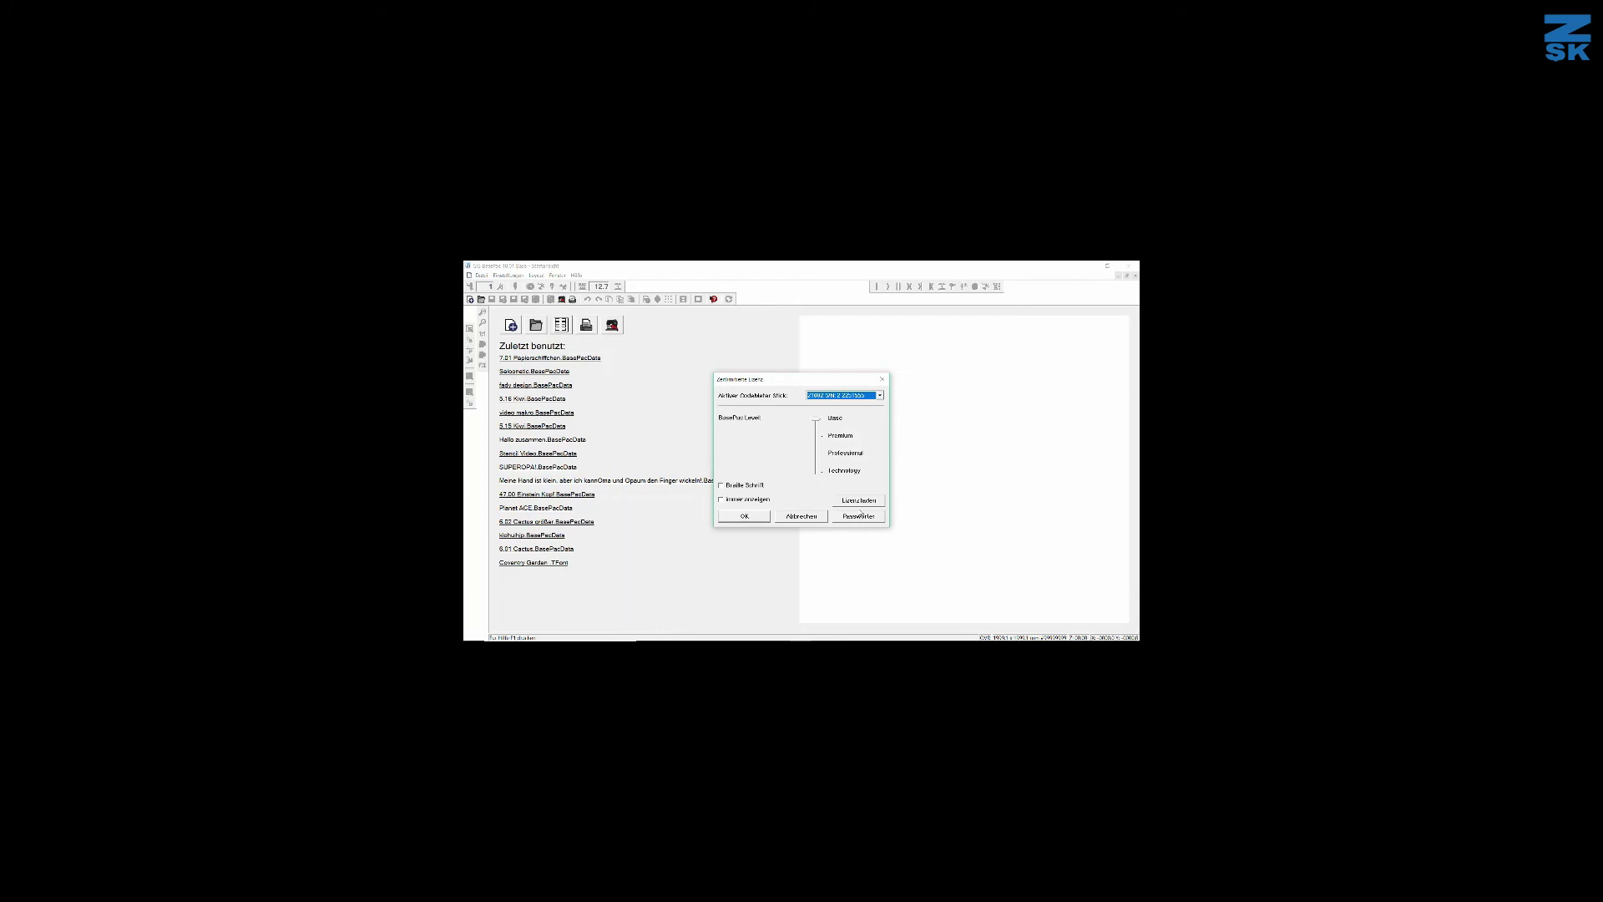
mouse_move(815, 423)
left_mouse_down()
mouse_move(819, 472)
mouse_move(822, 429)
left_mouse_up()
- Confirm the time-limited licence and bring BasePac up at its recent-files start page
left_click(738, 517)
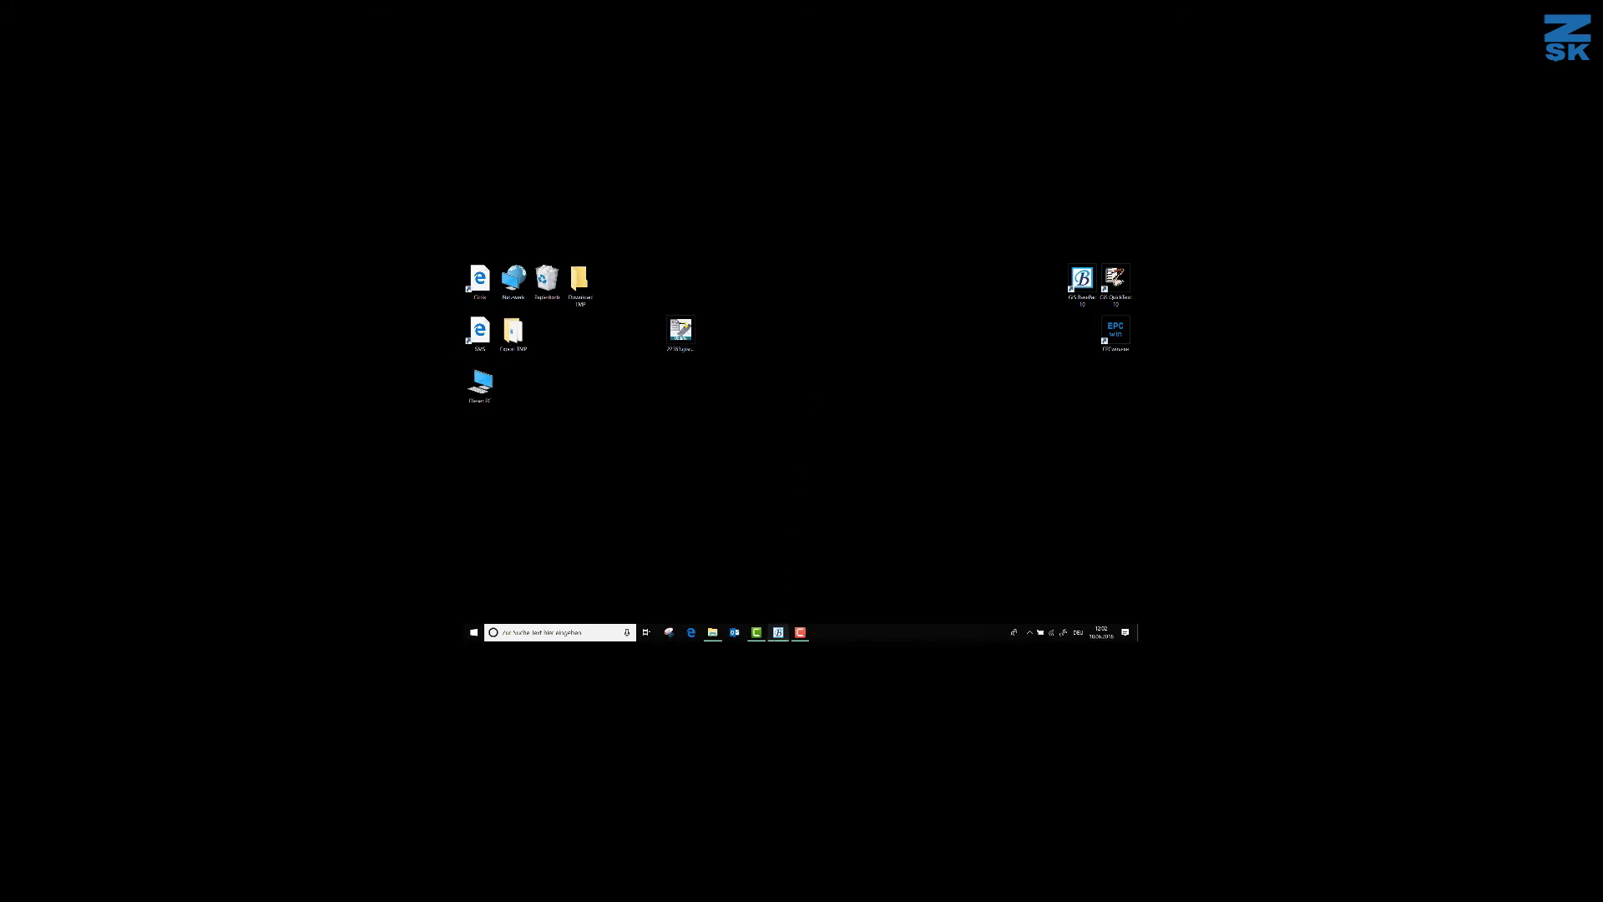
left_click(778, 632)
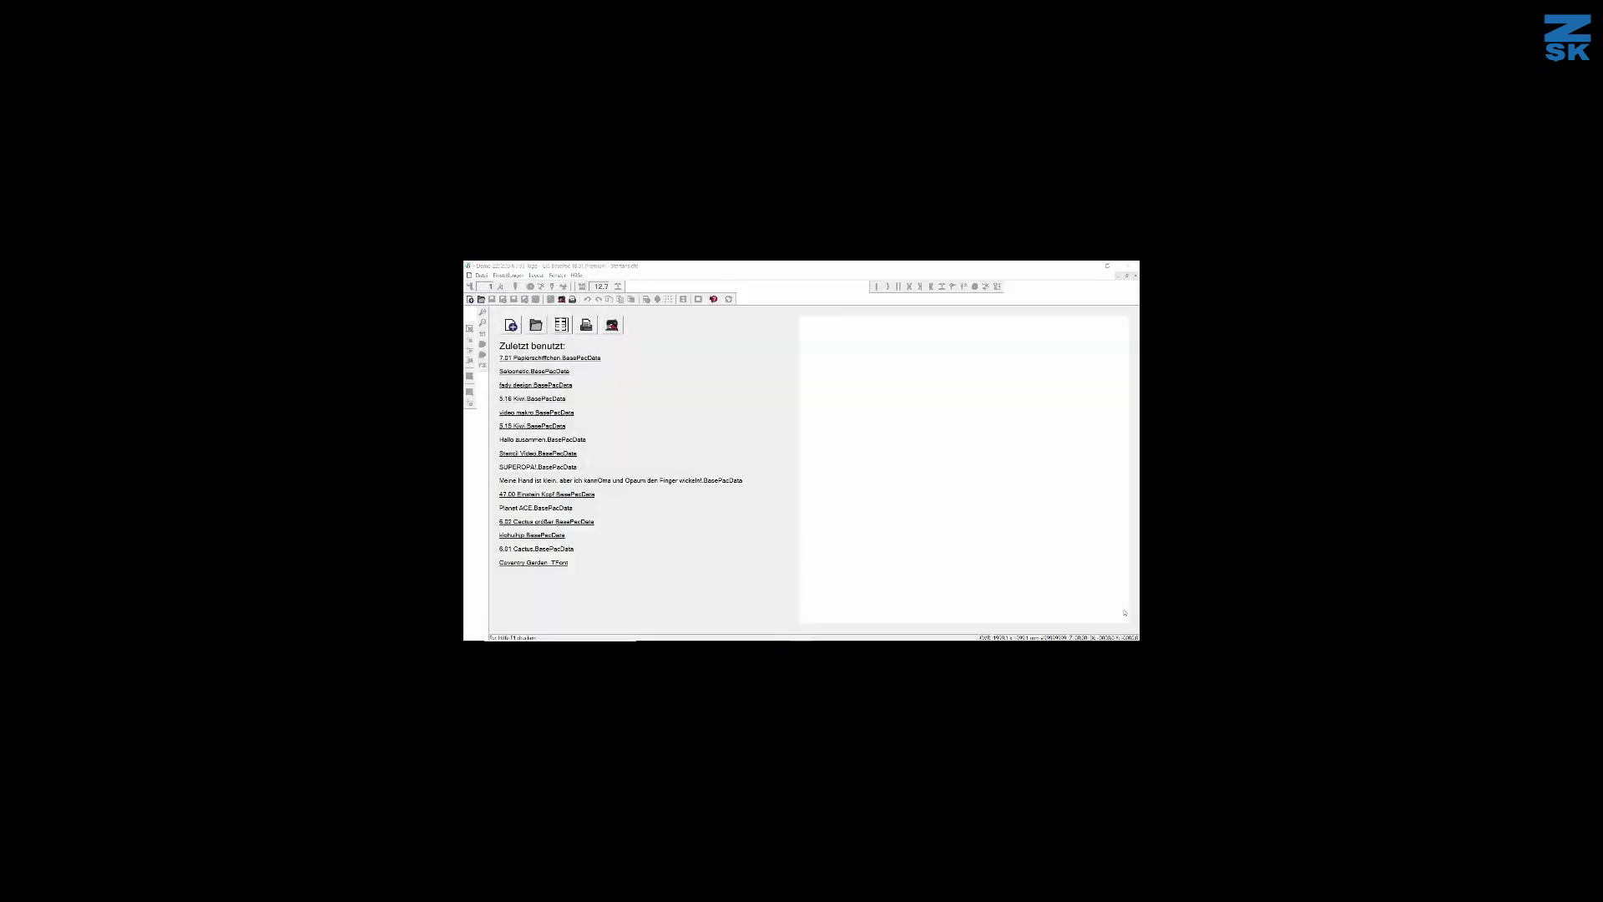